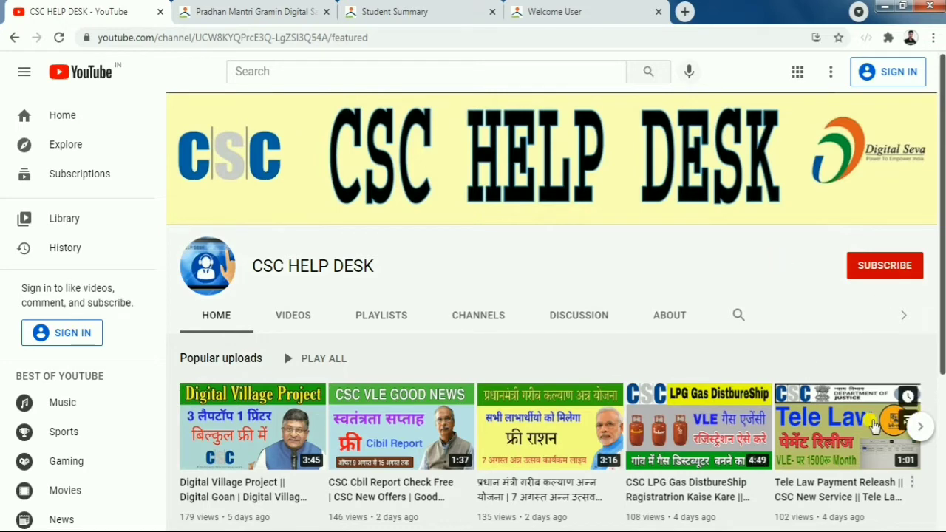
# - Look through the training centre's student summary for each student's training and test status
pyautogui.click(414, 15)
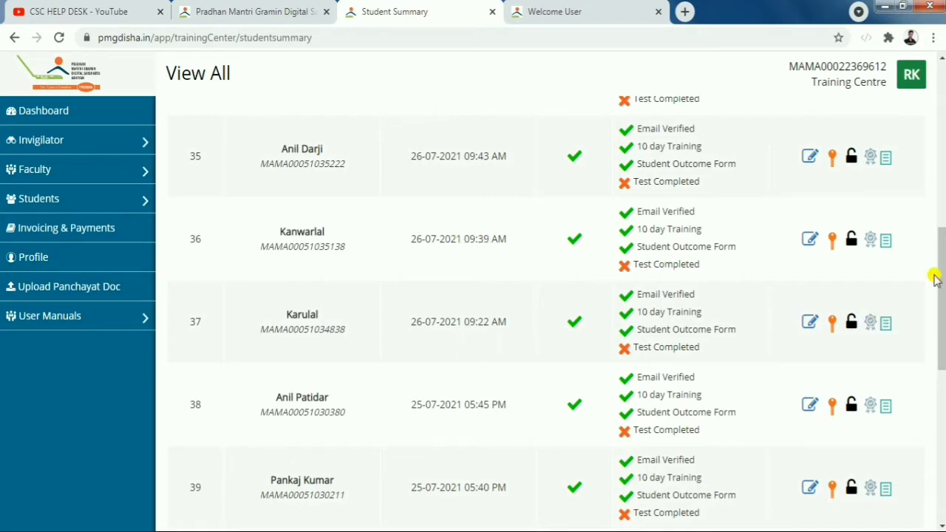
pyautogui.moveTo(938, 262); pyautogui.dragTo(941, 388)
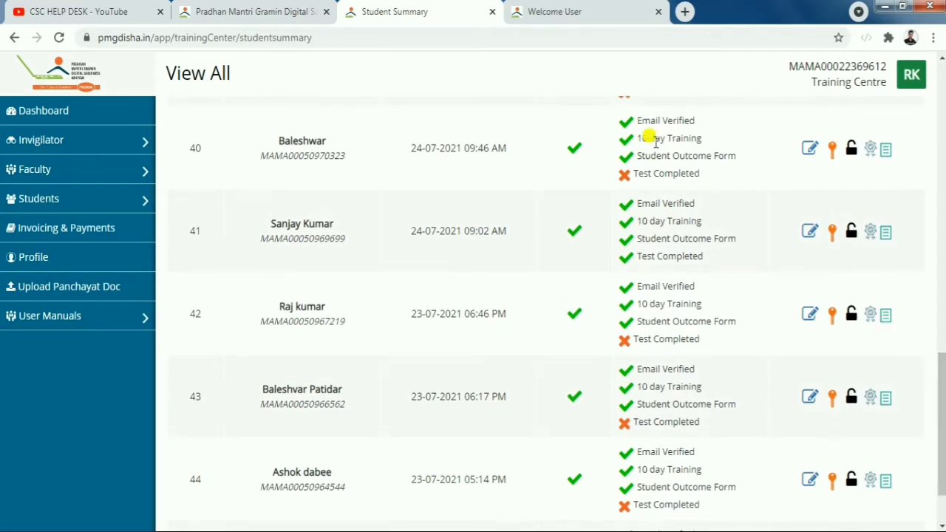
# - Review the Cowin subscription form's Pincode, Vaccine Type, Dose no. and Age Group fields in the student account
pyautogui.click(601, 21)
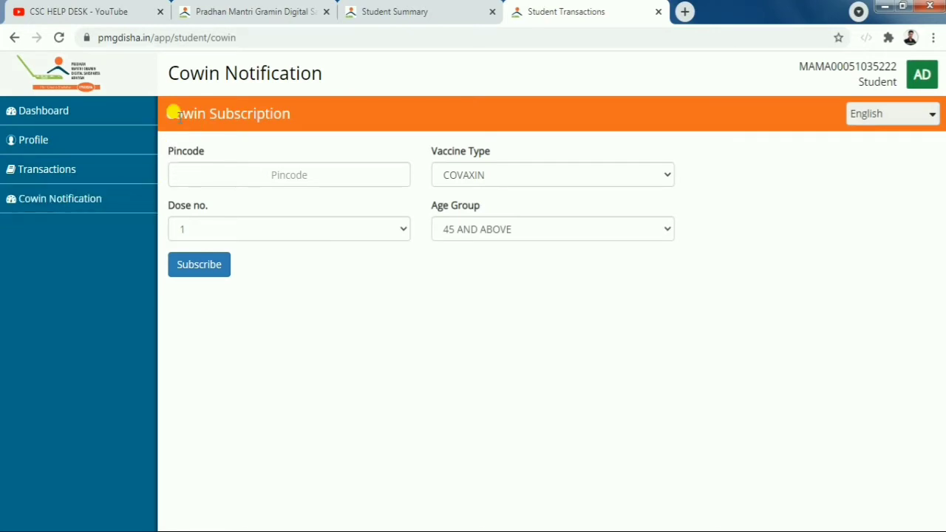
pyautogui.moveTo(173, 113); pyautogui.dragTo(317, 120)
pyautogui.click(317, 120)
pyautogui.moveTo(169, 157); pyautogui.dragTo(211, 154)
pyautogui.click(212, 155)
pyautogui.moveTo(431, 152); pyautogui.dragTo(491, 150)
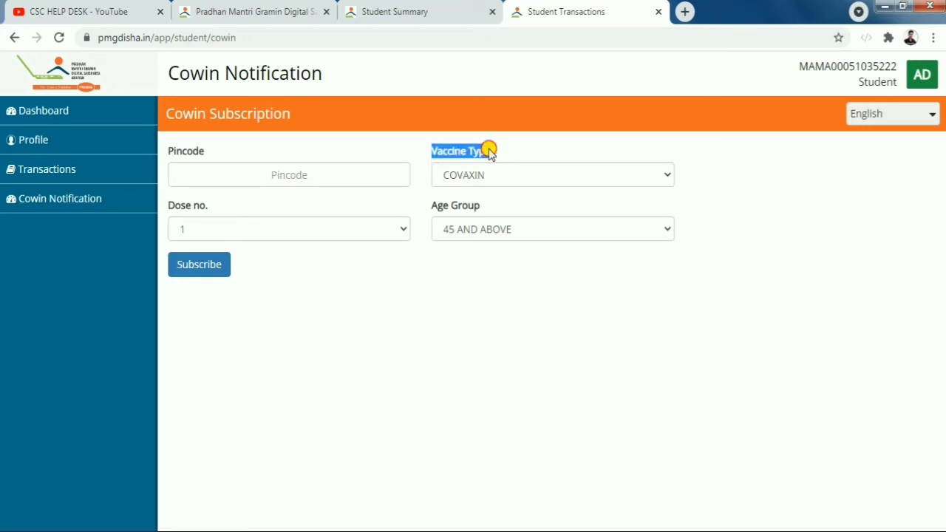
pyautogui.click(494, 152)
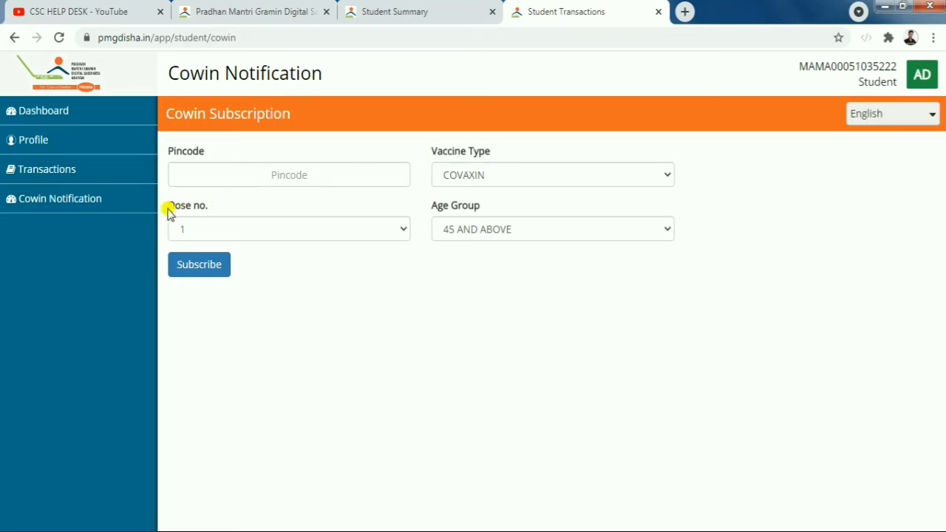
pyautogui.moveTo(168, 211); pyautogui.dragTo(200, 209)
pyautogui.click(224, 212)
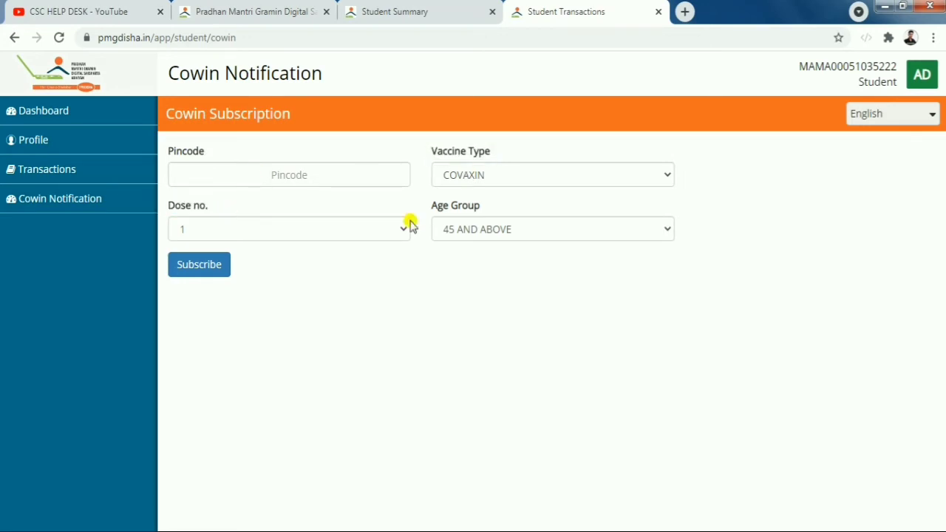
pyautogui.moveTo(432, 206); pyautogui.dragTo(505, 202)
pyautogui.click(505, 202)
# - Check the registered students' names in the training centre's student summary
pyautogui.click(420, 13)
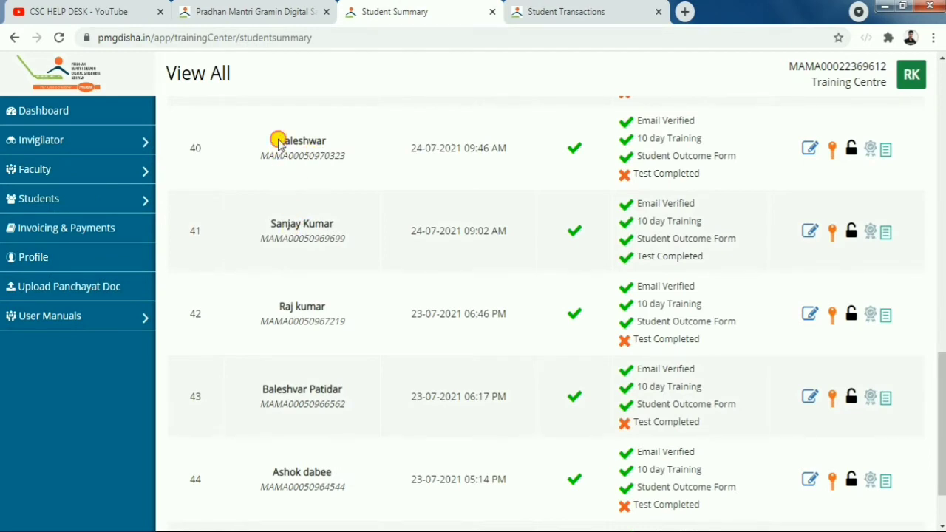
pyautogui.moveTo(277, 142); pyautogui.dragTo(327, 144)
pyautogui.click(329, 143)
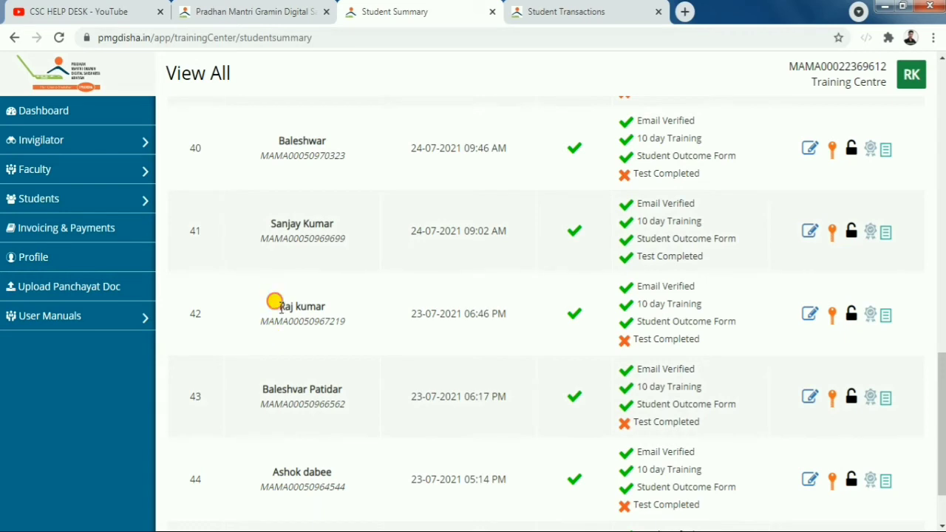
pyautogui.moveTo(280, 308); pyautogui.dragTo(328, 309)
pyautogui.click(327, 309)
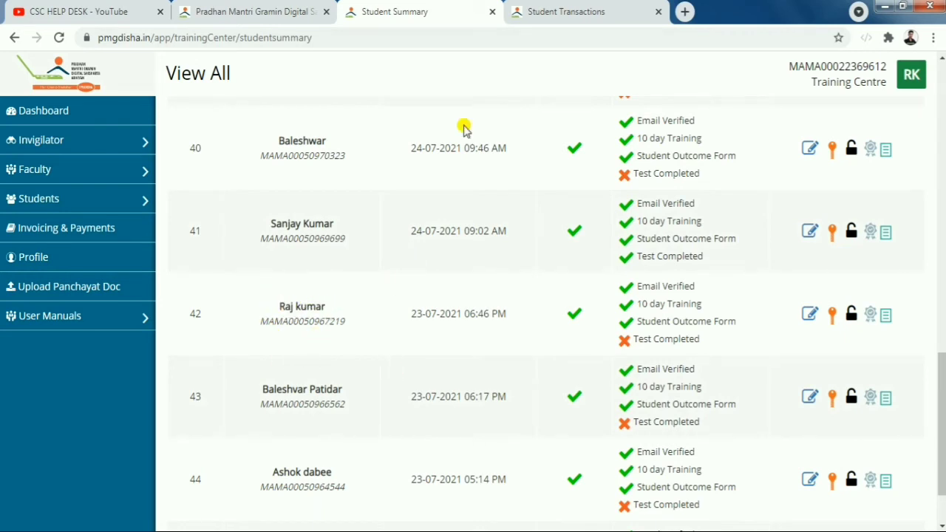
# - In the student's Cowin subscription form, choose COVISHIELD, dose number 1 and age group 45 AND ABOVE
pyautogui.click(556, 14)
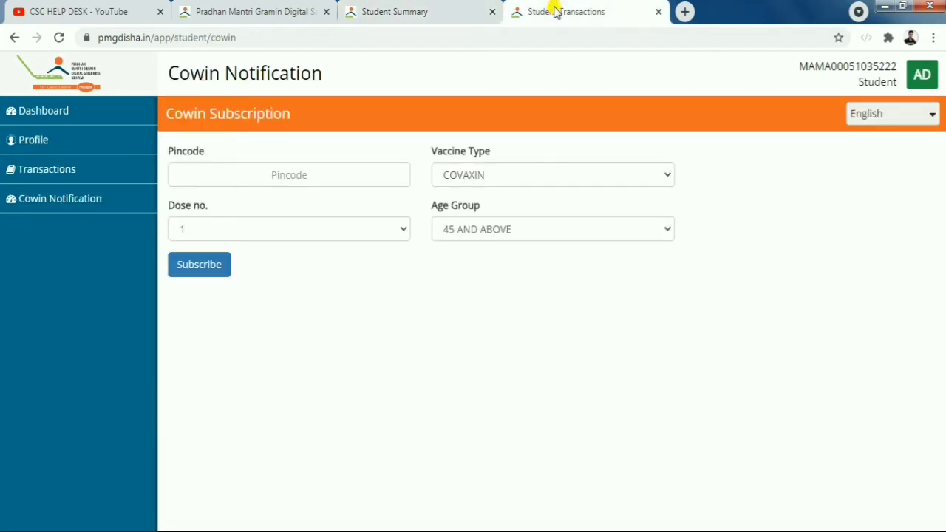
pyautogui.click(275, 180)
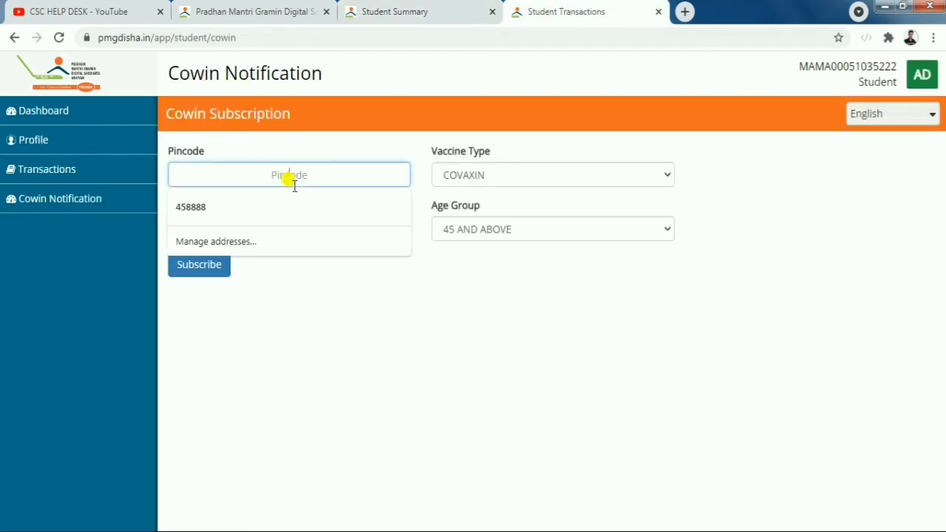
pyautogui.click(268, 141)
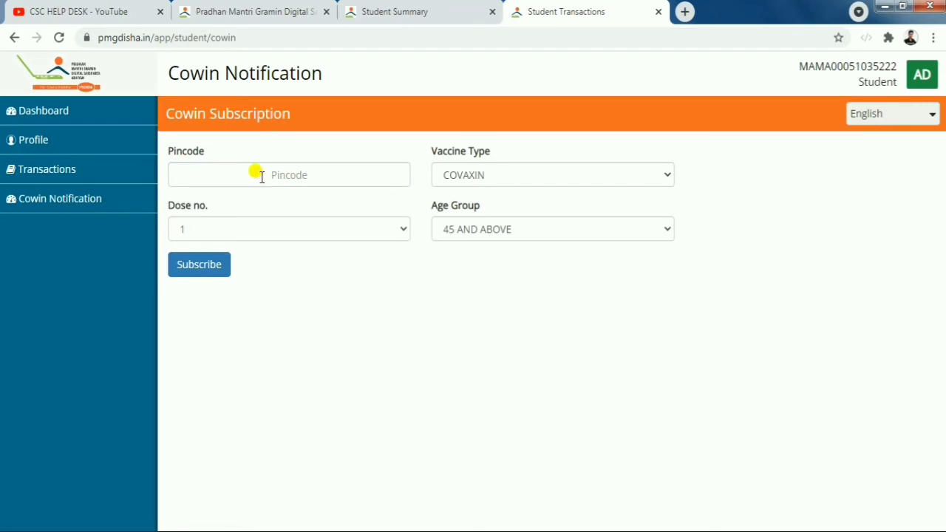
pyautogui.click(448, 184)
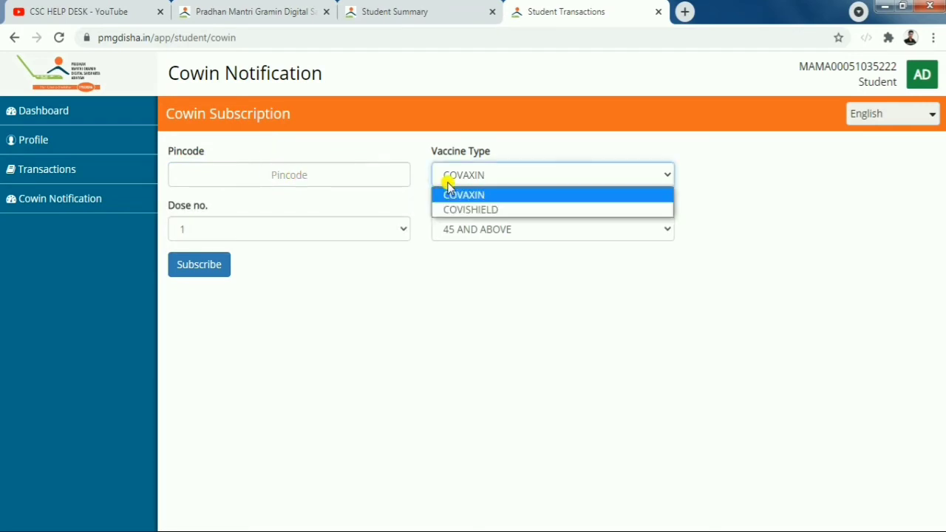
pyautogui.click(472, 211)
pyautogui.click(299, 237)
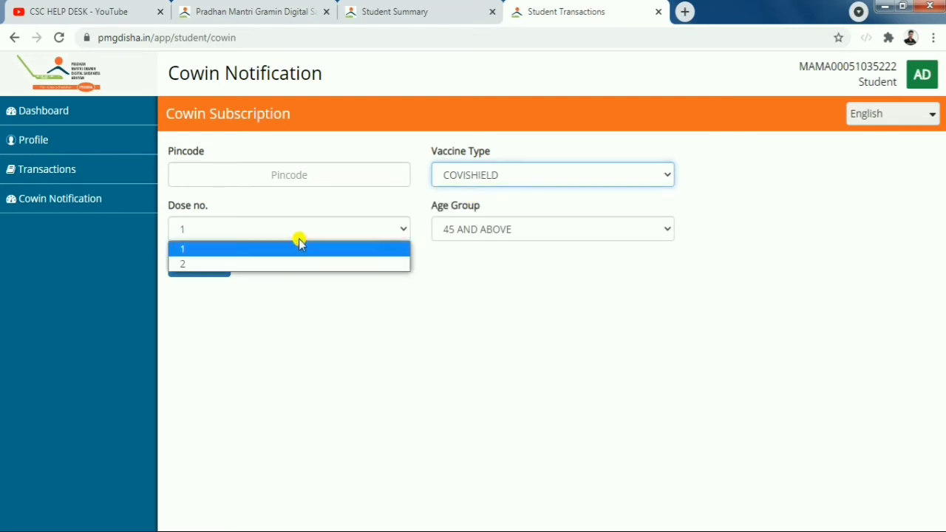
pyautogui.click(299, 244)
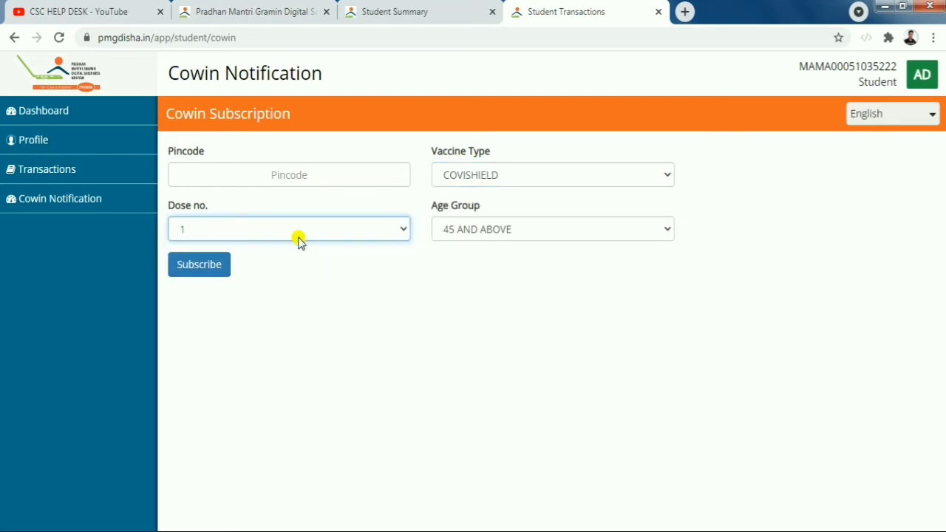
pyautogui.click(462, 231)
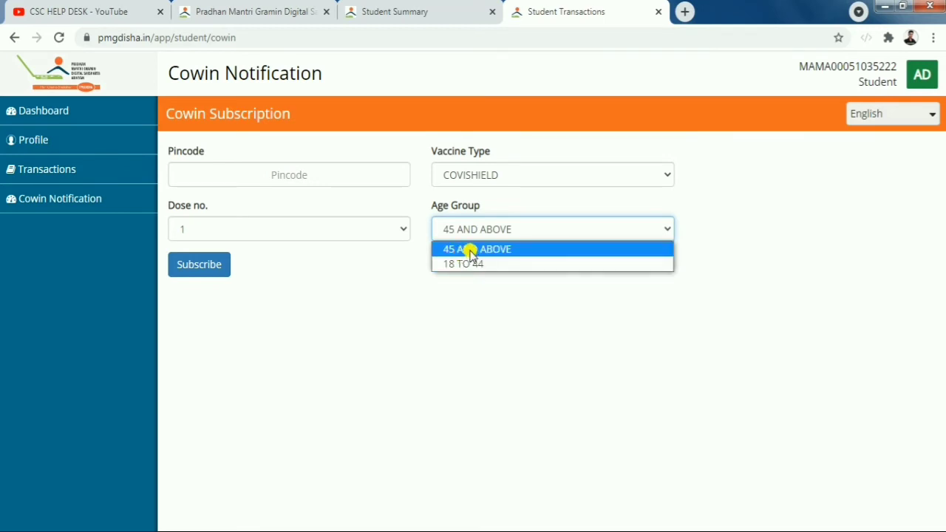
pyautogui.click(471, 251)
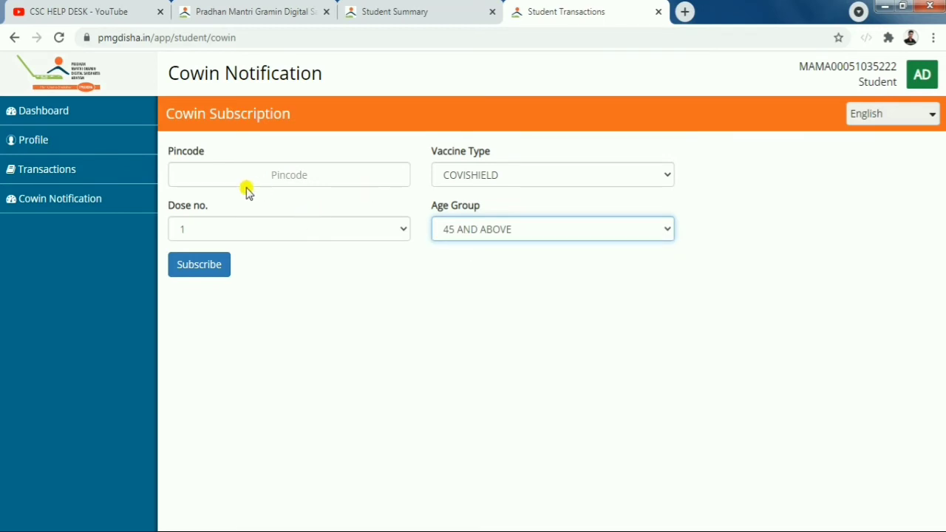
# - Enter the student's area pincode in the Cowin subscription form
pyautogui.click(278, 180)
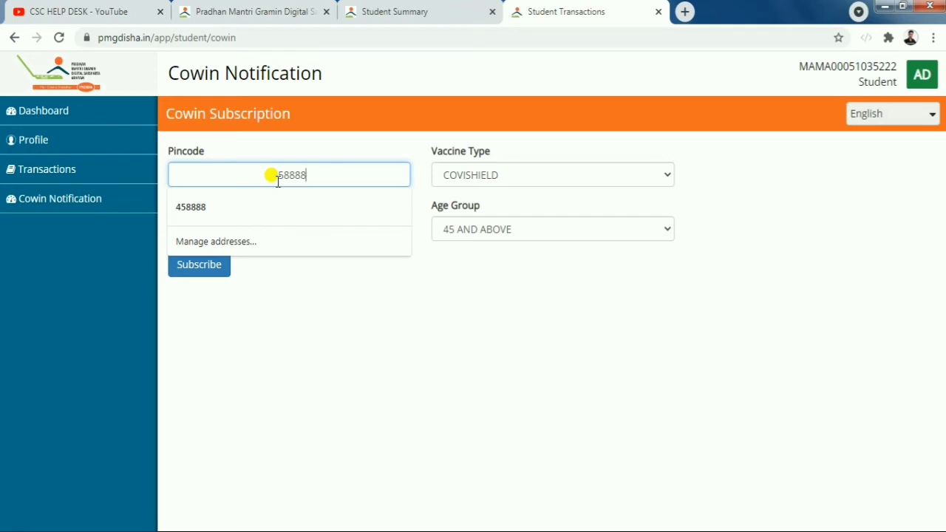
pyautogui.click(313, 214)
pyautogui.click(393, 152)
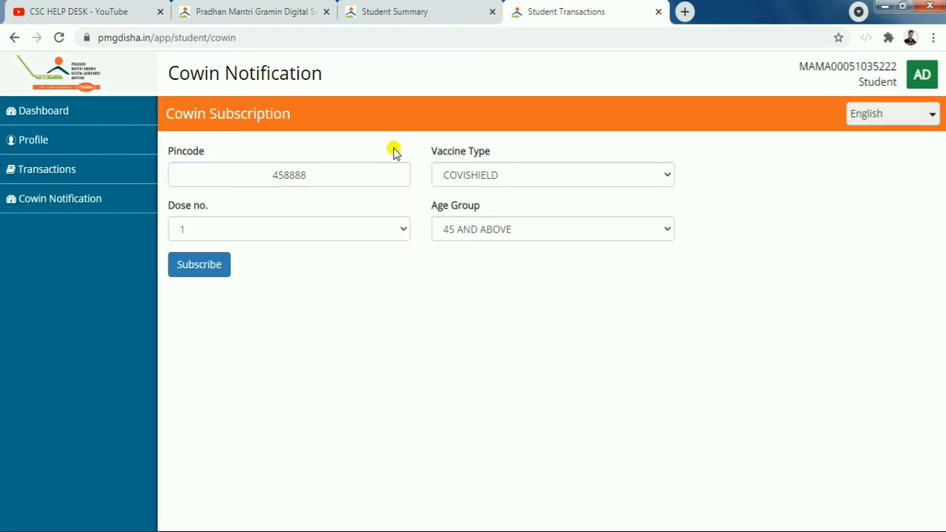
# - Review the available vaccine types and keep COVISHIELD selected
pyautogui.click(476, 170)
pyautogui.click(433, 147)
pyautogui.moveTo(433, 148); pyautogui.dragTo(499, 153)
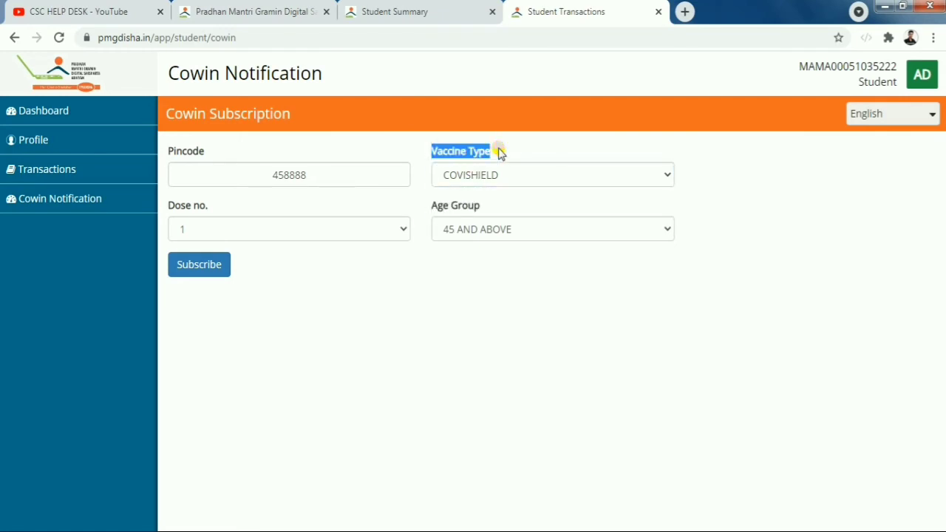
pyautogui.click(498, 175)
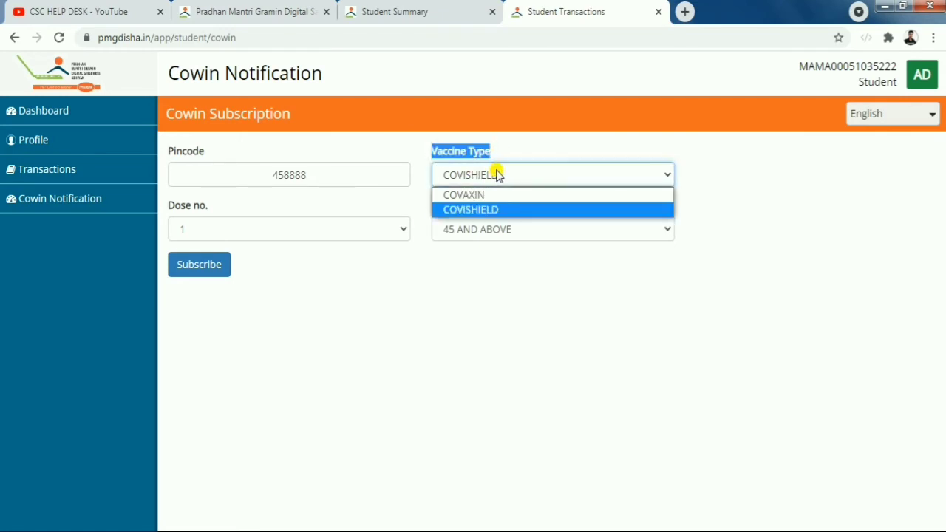
pyautogui.click(464, 211)
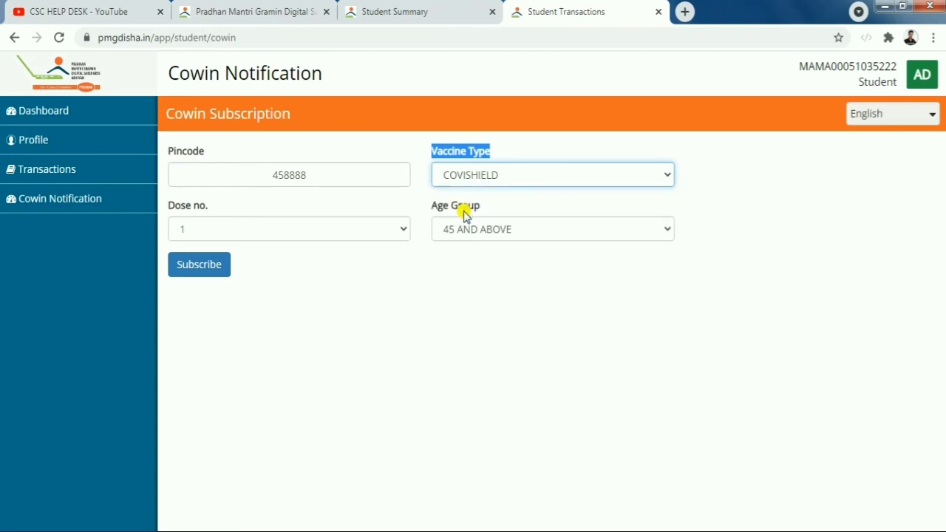
pyautogui.click(431, 143)
# - Switch the dose number to 2 and set it back to 1
pyautogui.click(198, 227)
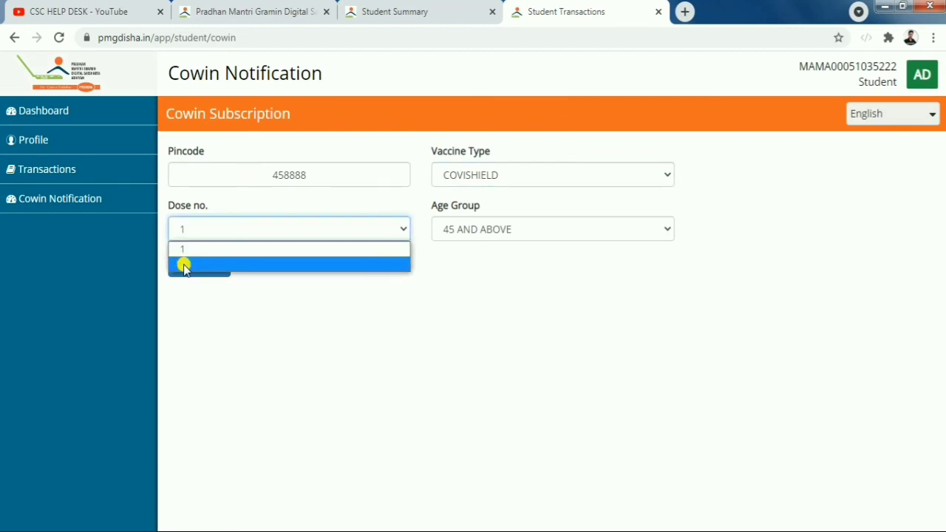
pyautogui.click(184, 264)
pyautogui.click(202, 234)
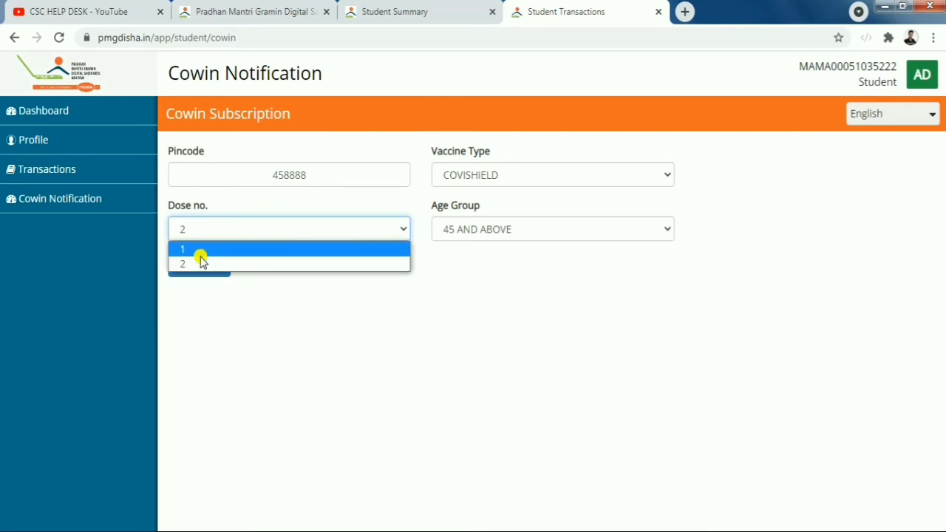
pyautogui.click(200, 250)
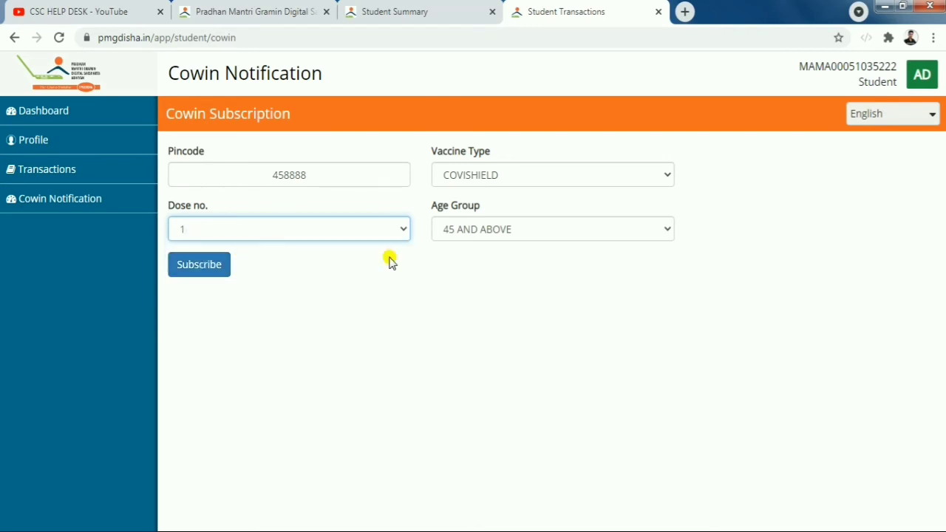
# - Set the age group to 18 TO 44 and submit the Cowin subscription
pyautogui.click(473, 238)
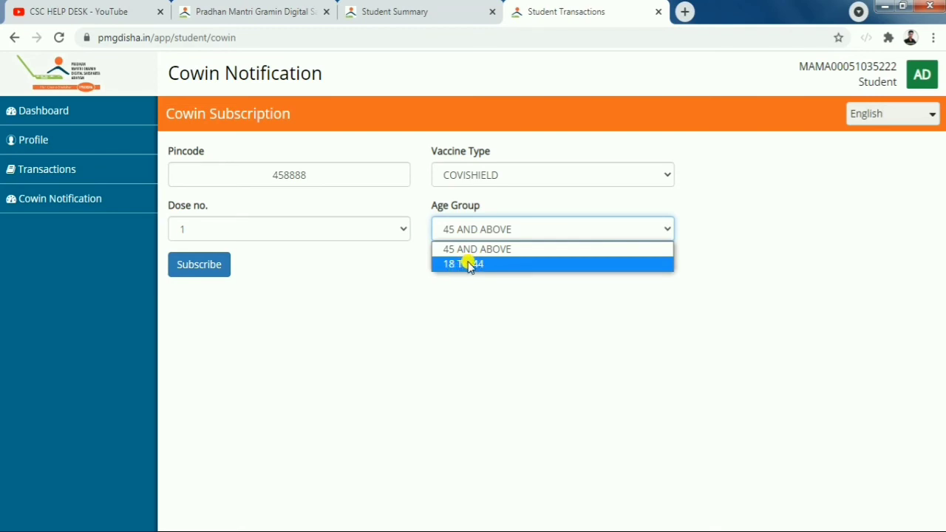
pyautogui.click(464, 266)
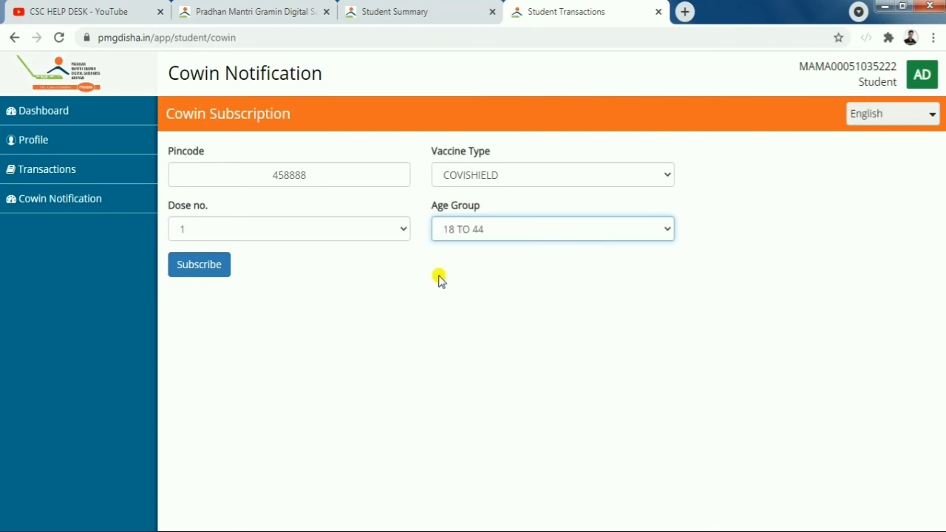
pyautogui.click(207, 267)
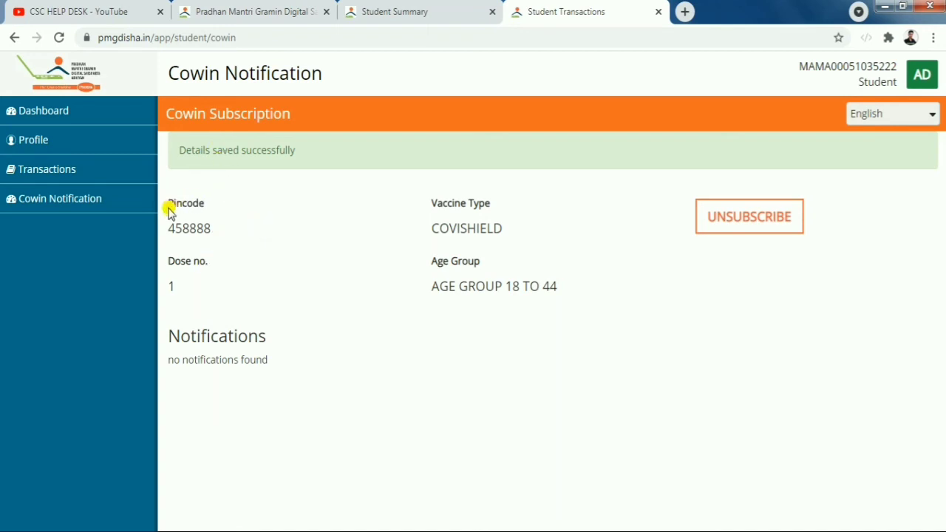
# - Review the saved subscription details and the notifications section, and reopen the Cowin Notification page
pyautogui.moveTo(169, 211); pyautogui.dragTo(212, 211)
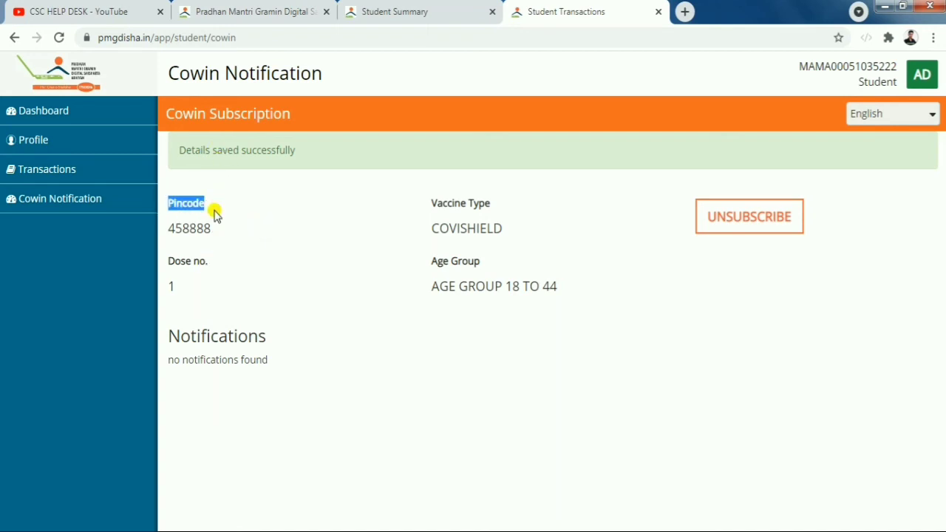
pyautogui.click(430, 210)
pyautogui.moveTo(429, 209); pyautogui.dragTo(534, 211)
pyautogui.click(525, 204)
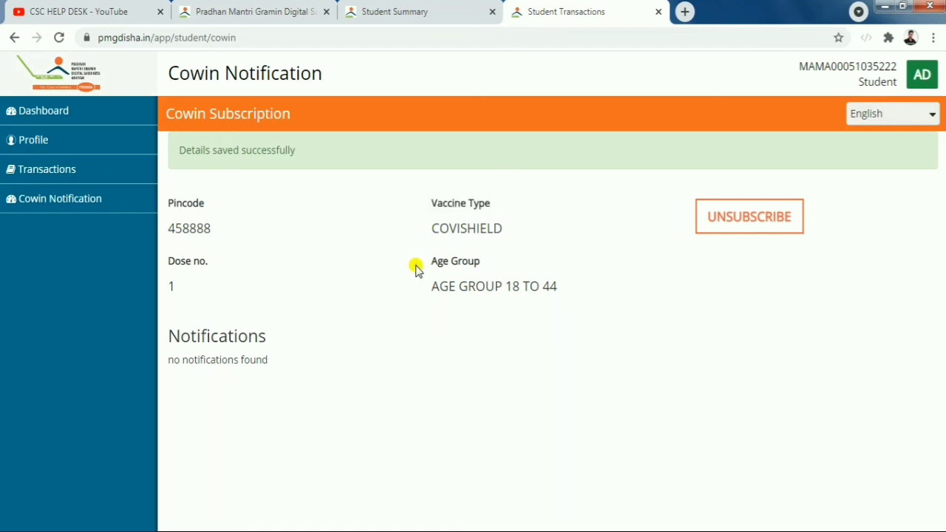
pyautogui.moveTo(434, 266); pyautogui.dragTo(479, 269)
pyautogui.click(479, 269)
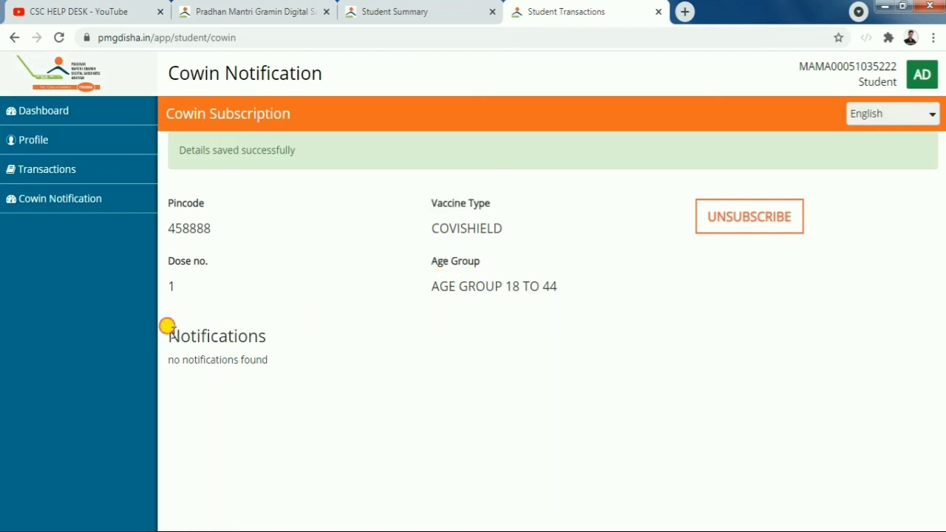
pyautogui.moveTo(168, 329); pyautogui.dragTo(271, 333)
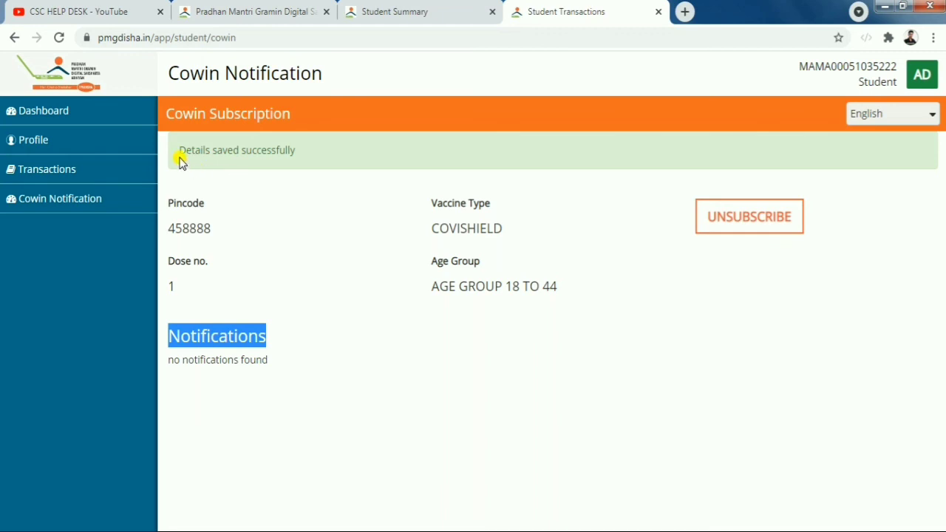
pyautogui.moveTo(181, 159); pyautogui.dragTo(302, 171)
pyautogui.click(204, 148)
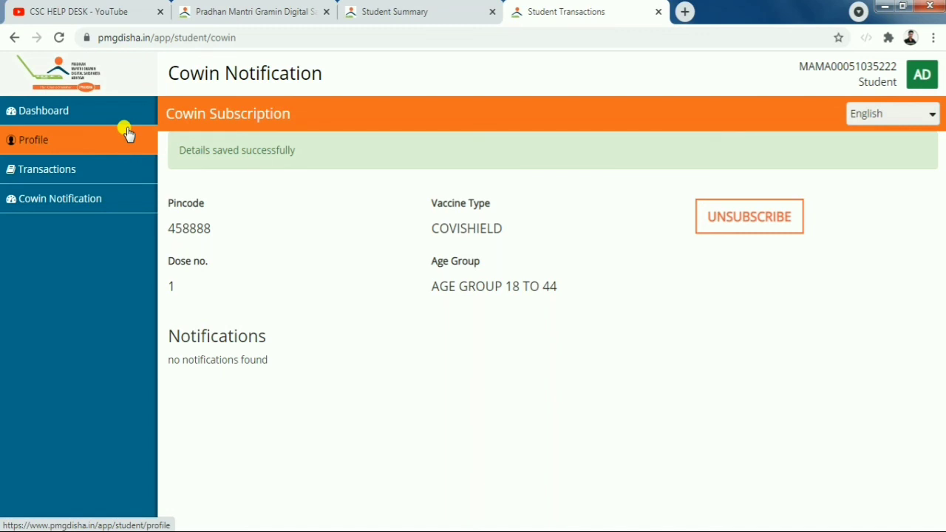
pyautogui.click(103, 196)
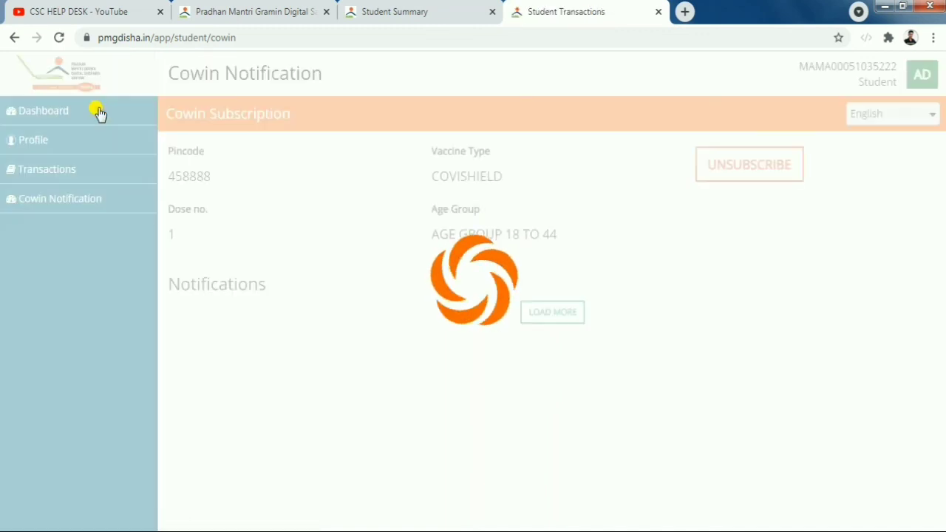